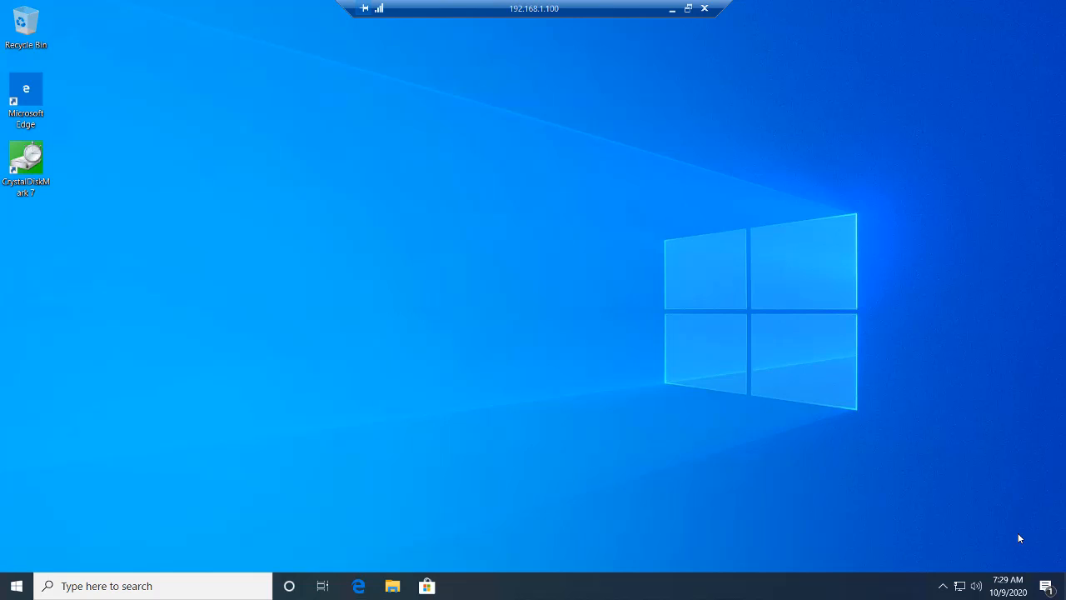
Turn on the Hyper-V Windows feature, including all its Management Tools and Platform components.
left_click(126, 587)
type("hyper-")
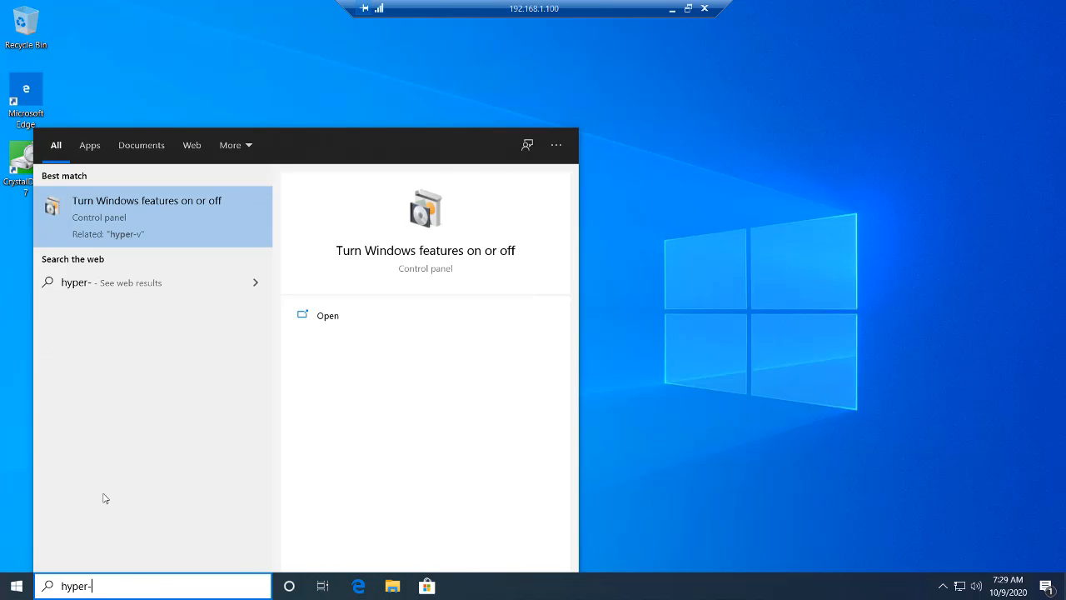
left_click(164, 218)
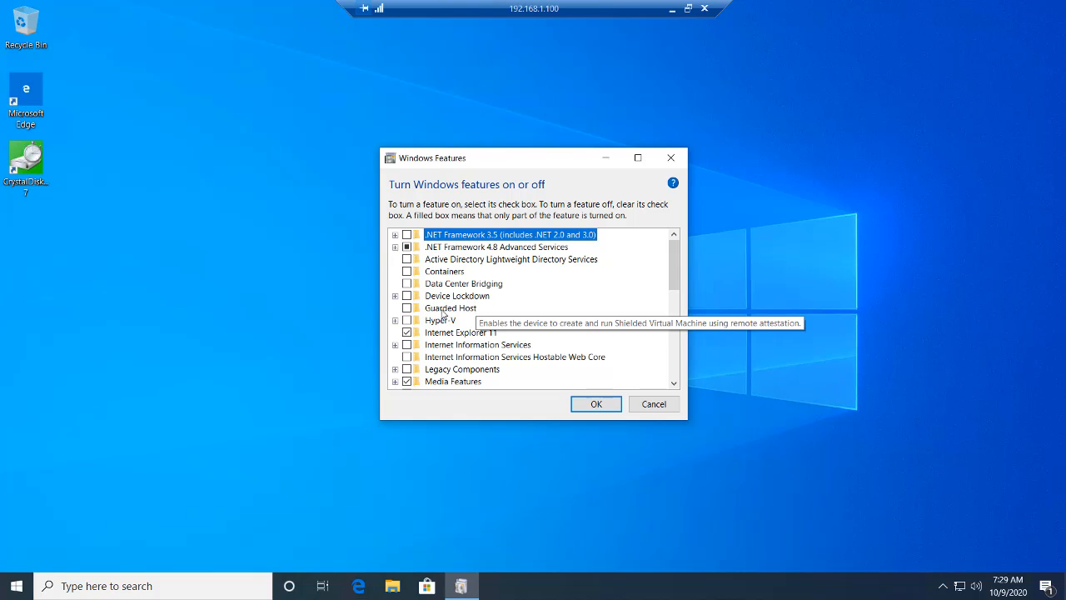
left_click(396, 321)
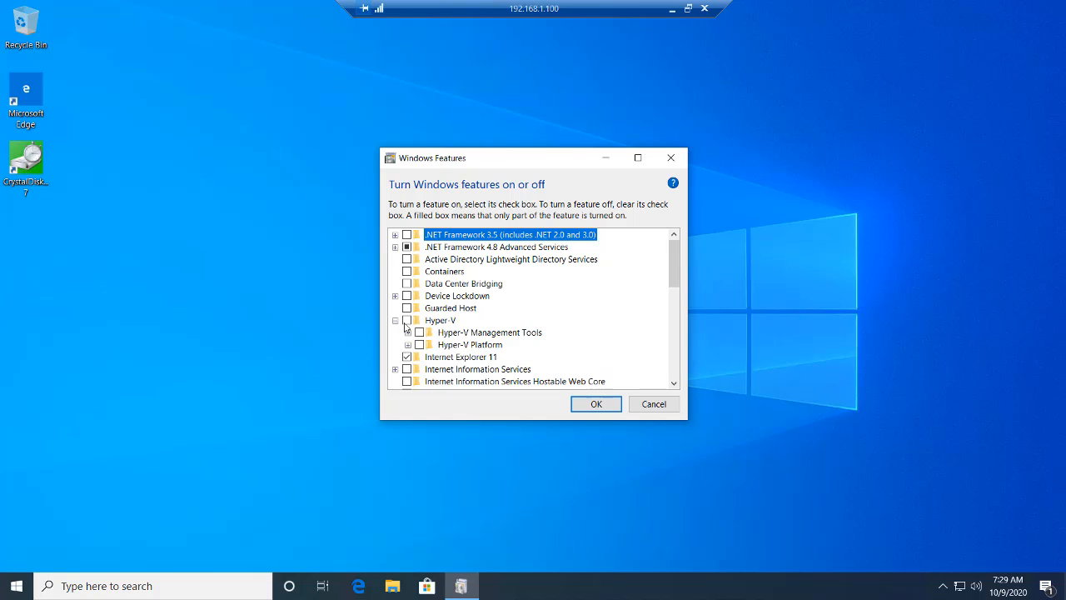
left_click(405, 321)
left_click(407, 333)
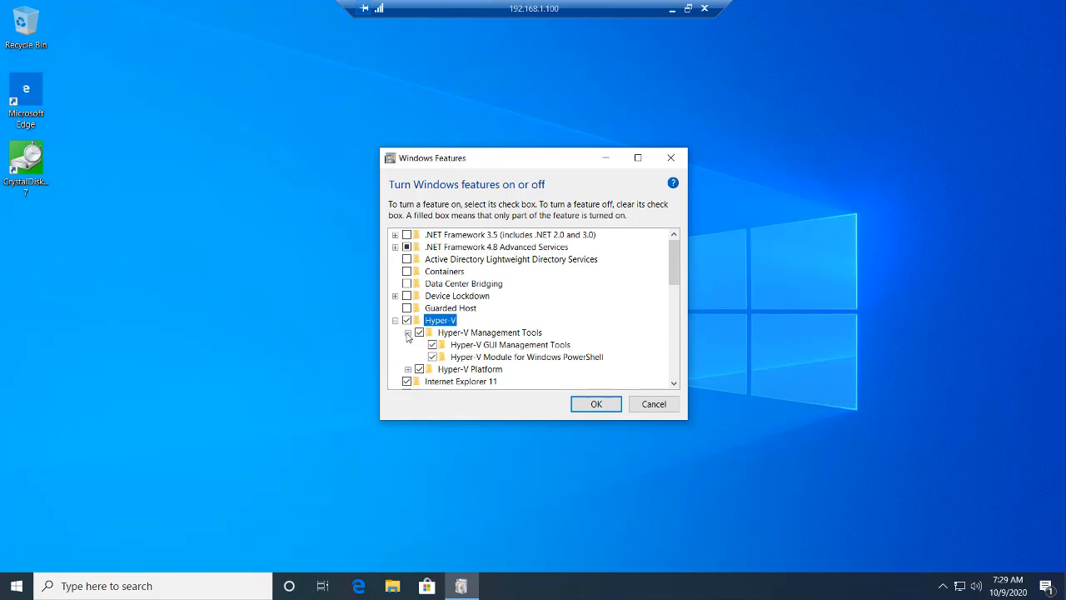
left_click(407, 369)
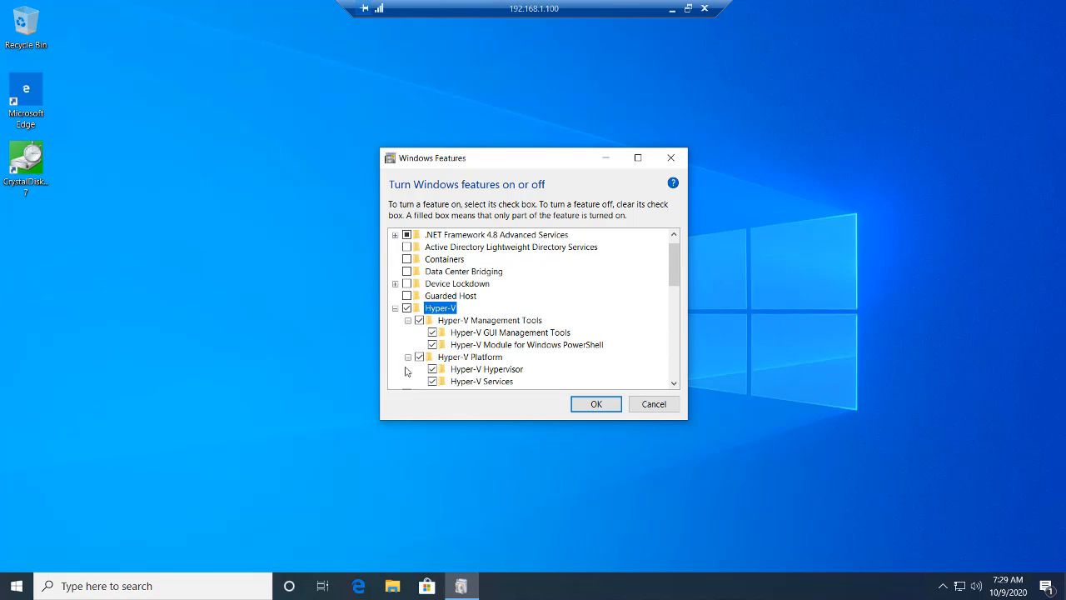
left_click(580, 408)
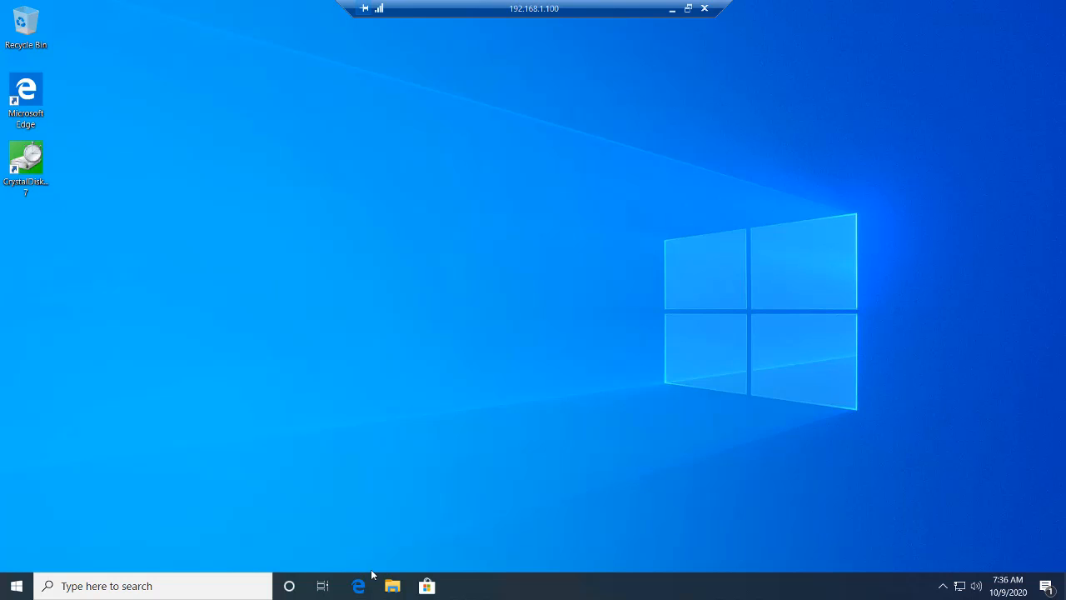
Find and open Hyper-V Manager to view the local host.
left_click(172, 586)
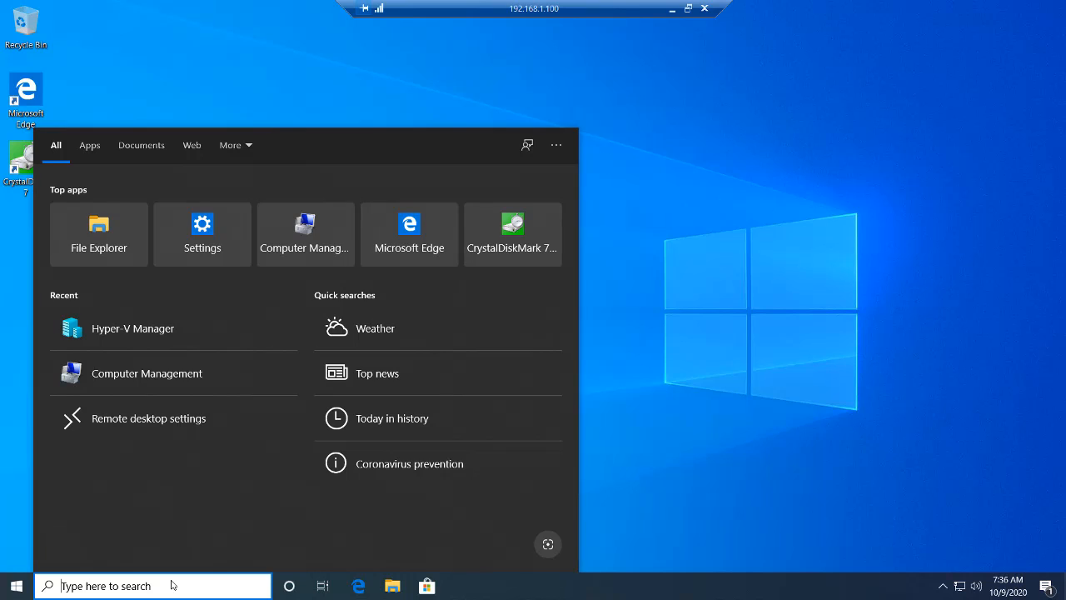
type("hyper")
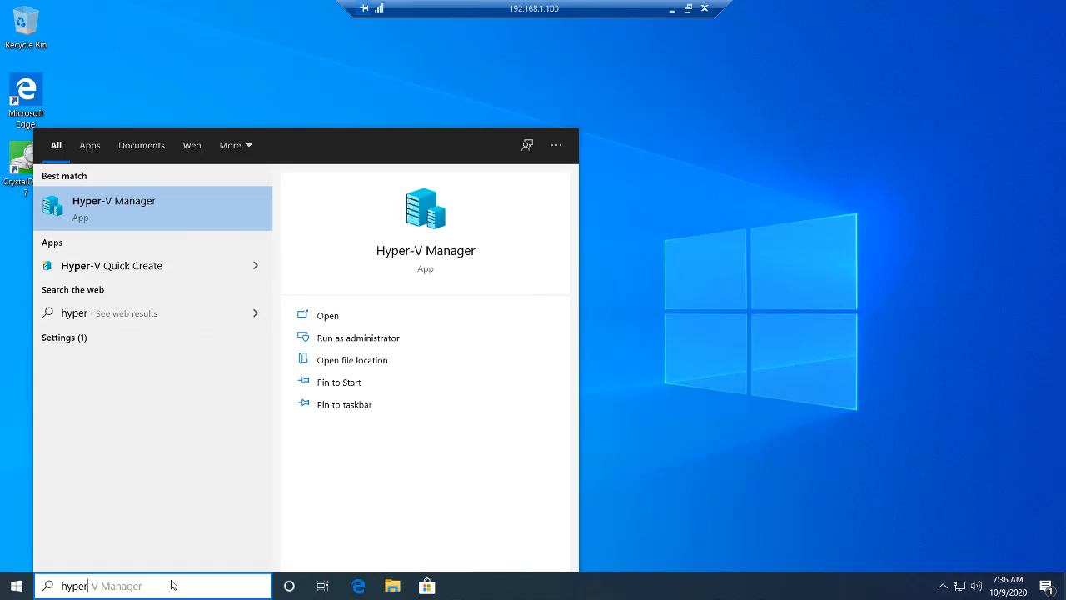
key("Return")
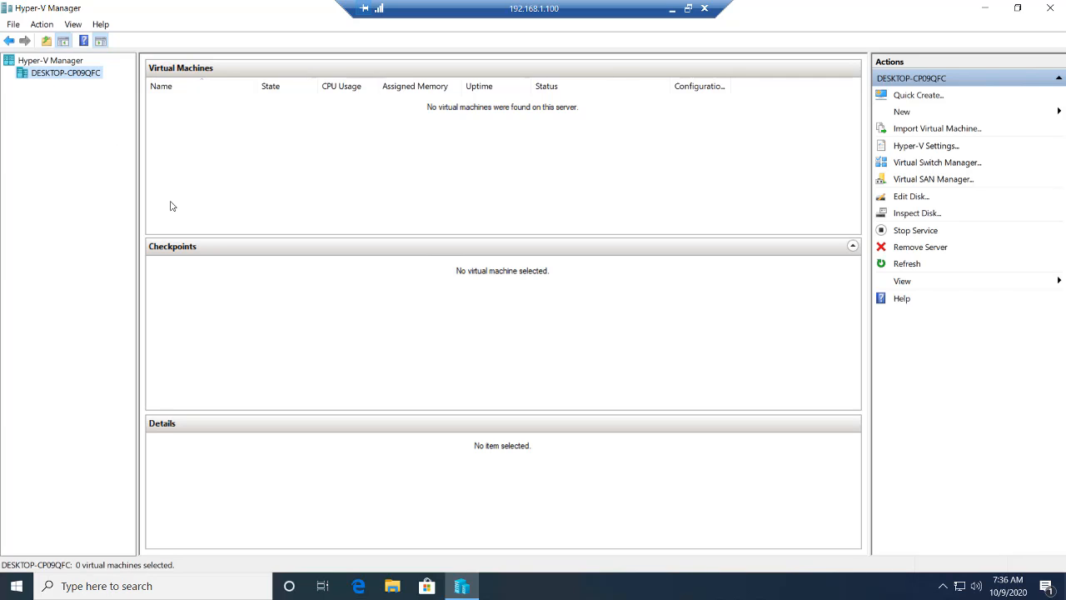
Rename the computer to Server in its system properties, keeping it in WORKGROUP, and restart immediately.
left_click(392, 588)
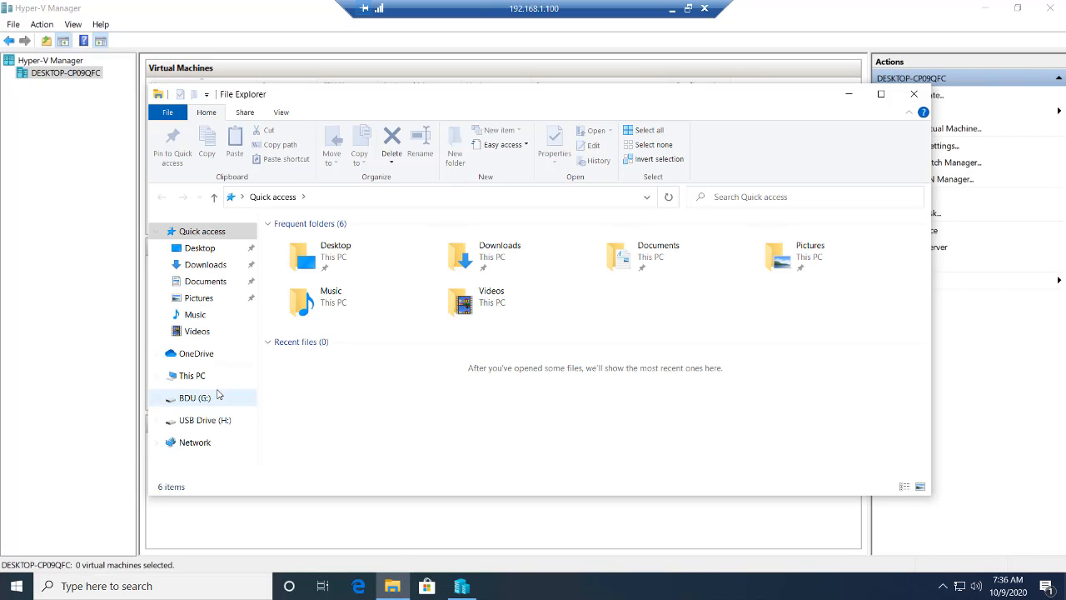
left_click(197, 381)
right_click(197, 383)
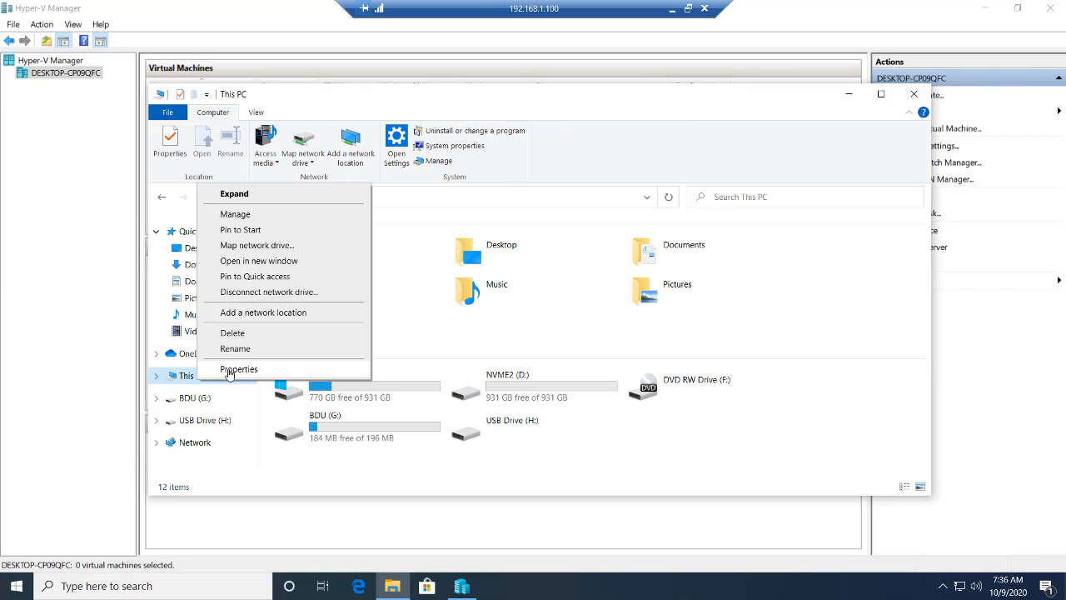
left_click(228, 370)
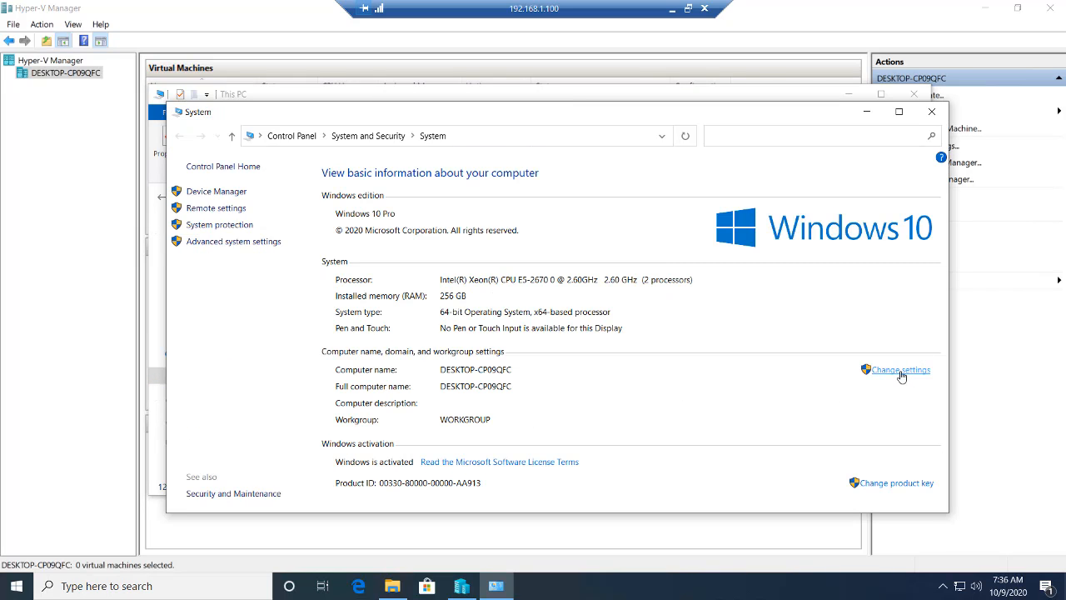
left_click(900, 370)
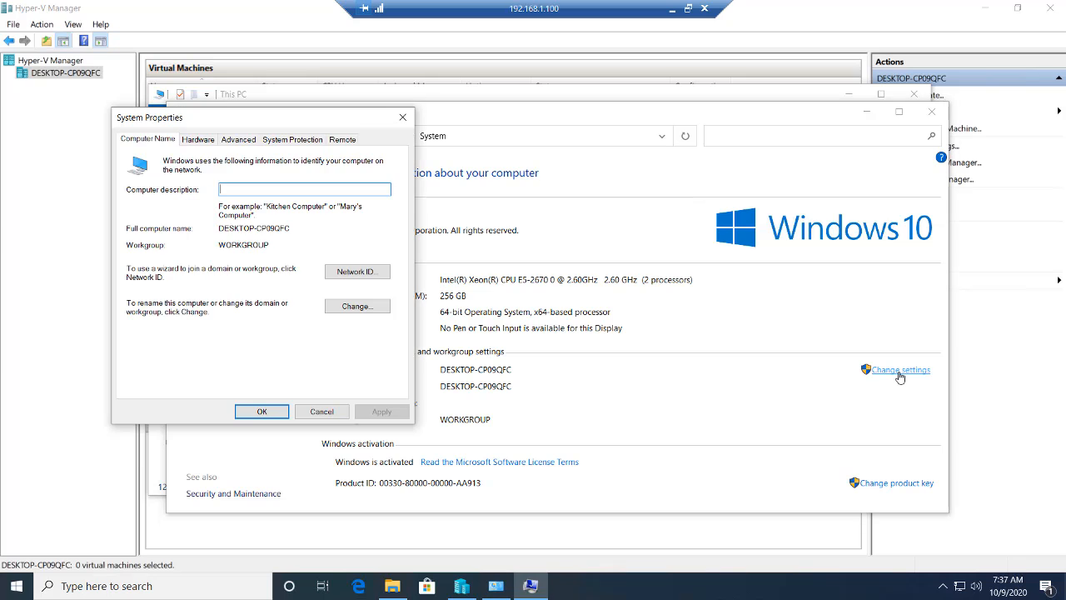
left_click(359, 307)
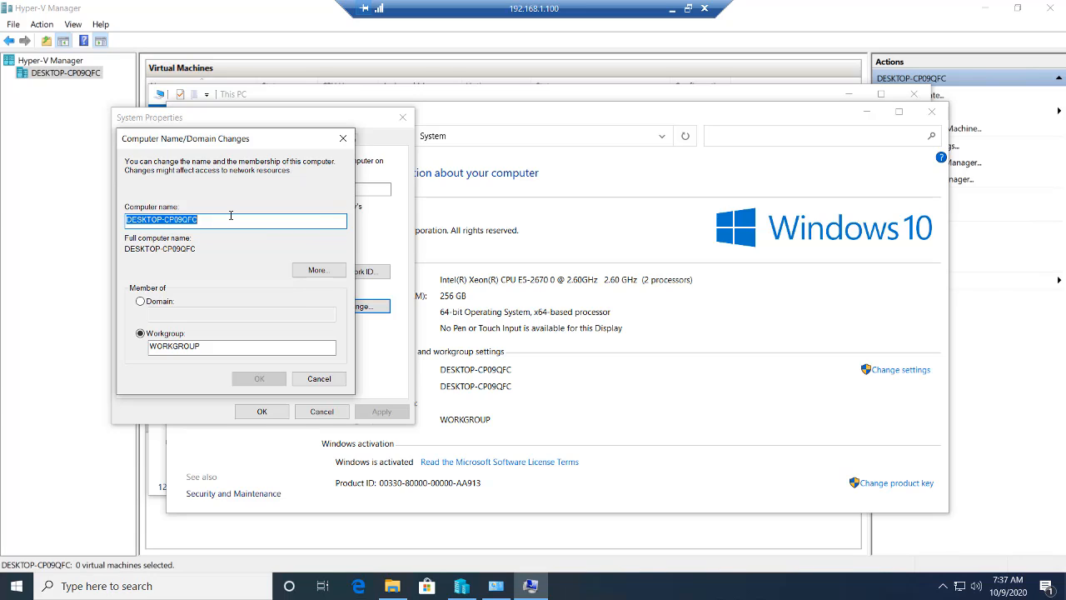
type("Server")
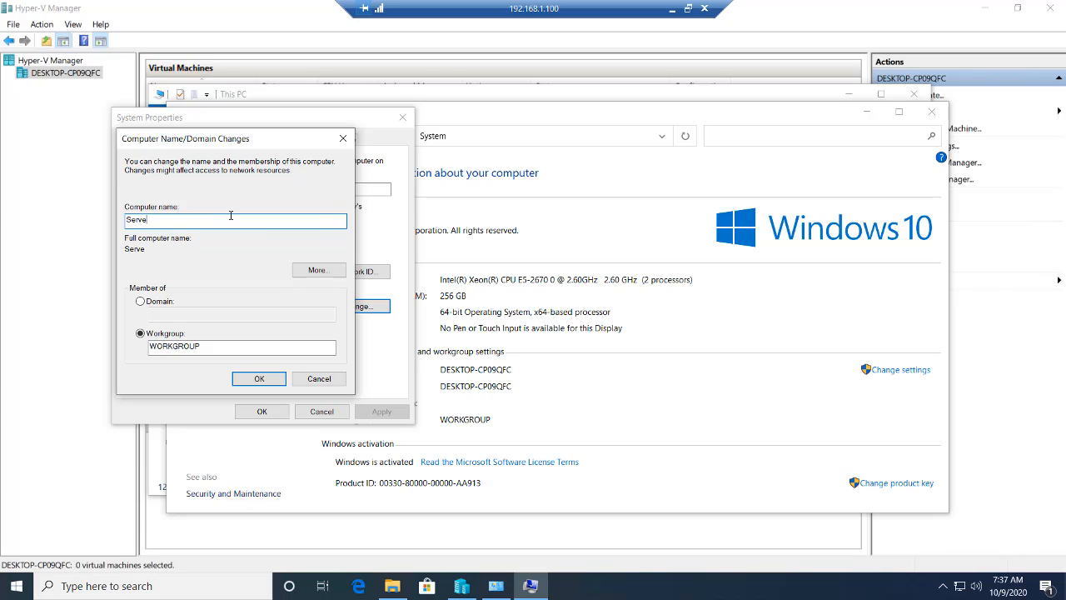
left_click(259, 379)
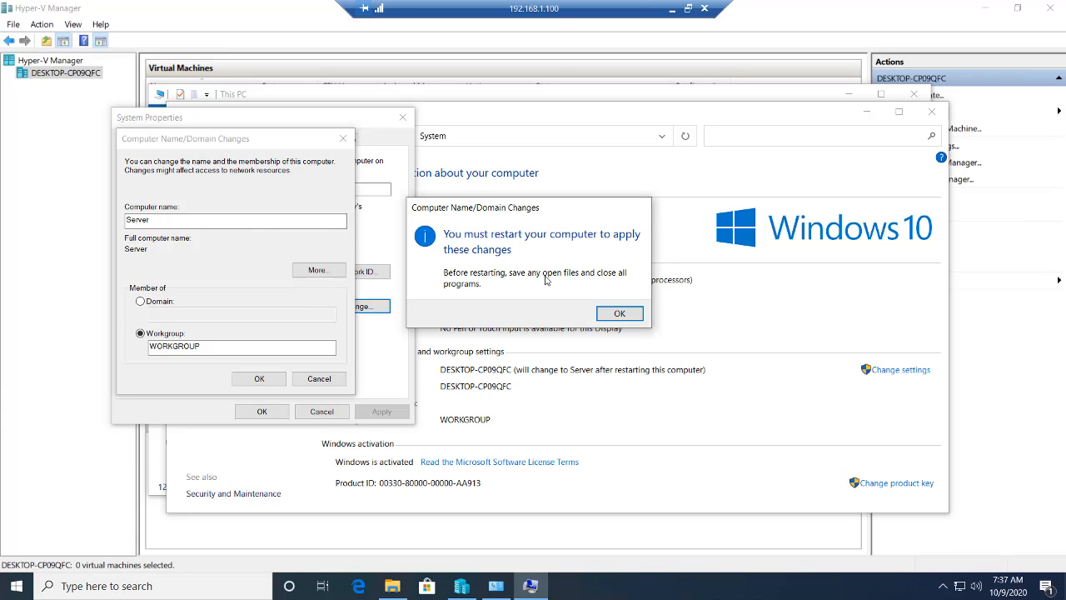
left_click(609, 317)
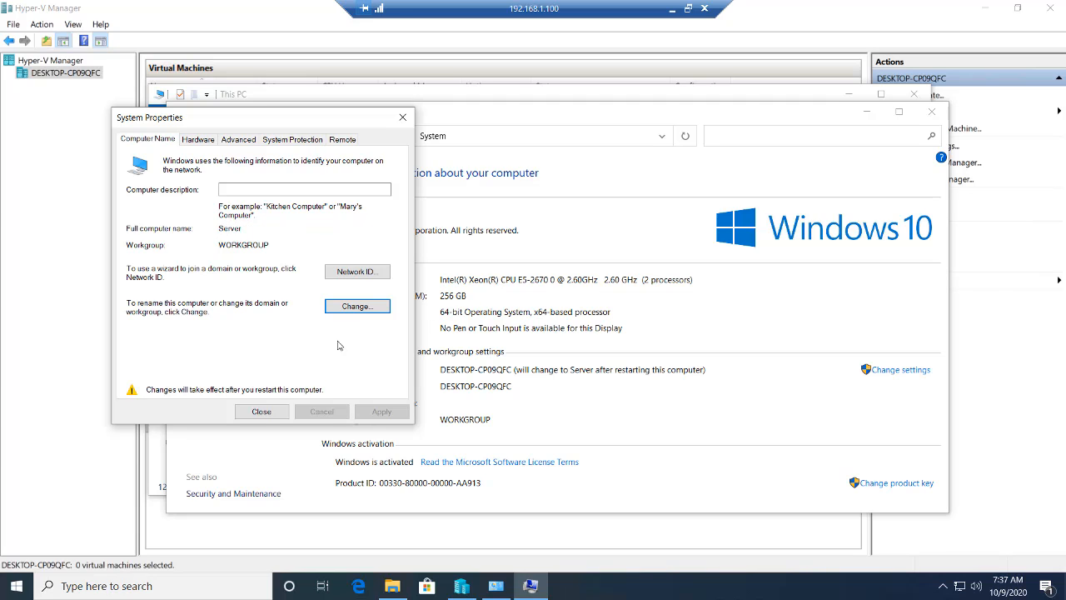
left_click(259, 412)
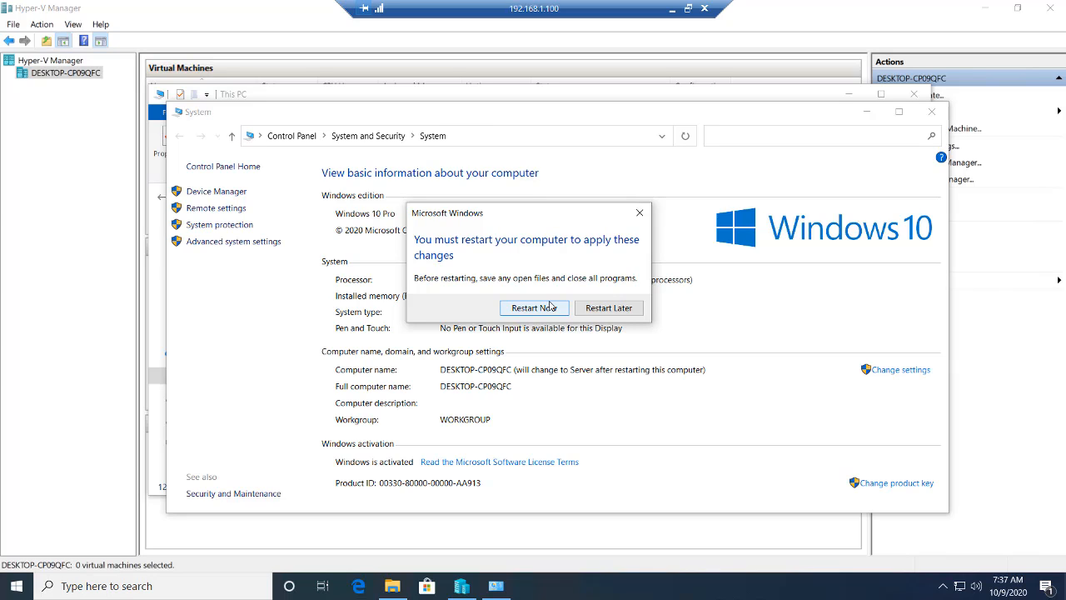
left_click(548, 306)
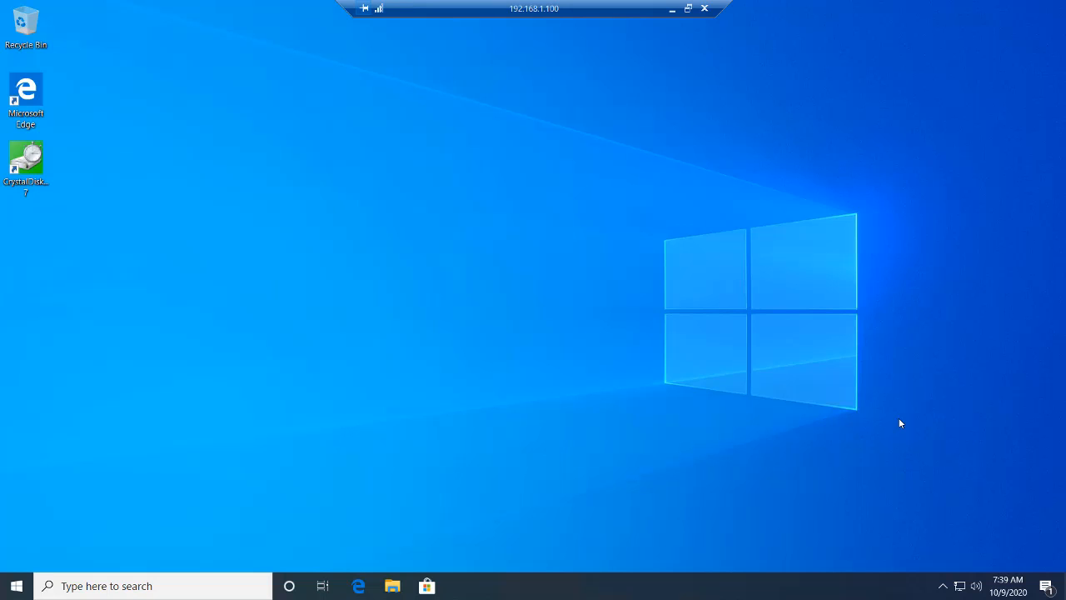
Launch Hyper-V Manager again on the restarted computer.
left_click(171, 577)
type("hy")
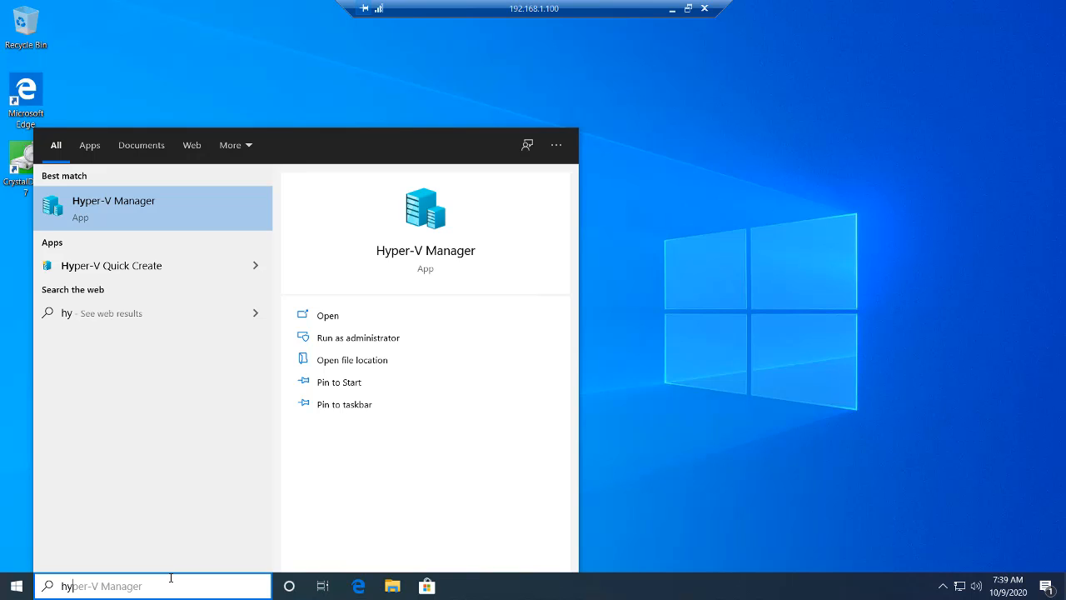
type("p")
key("Return")
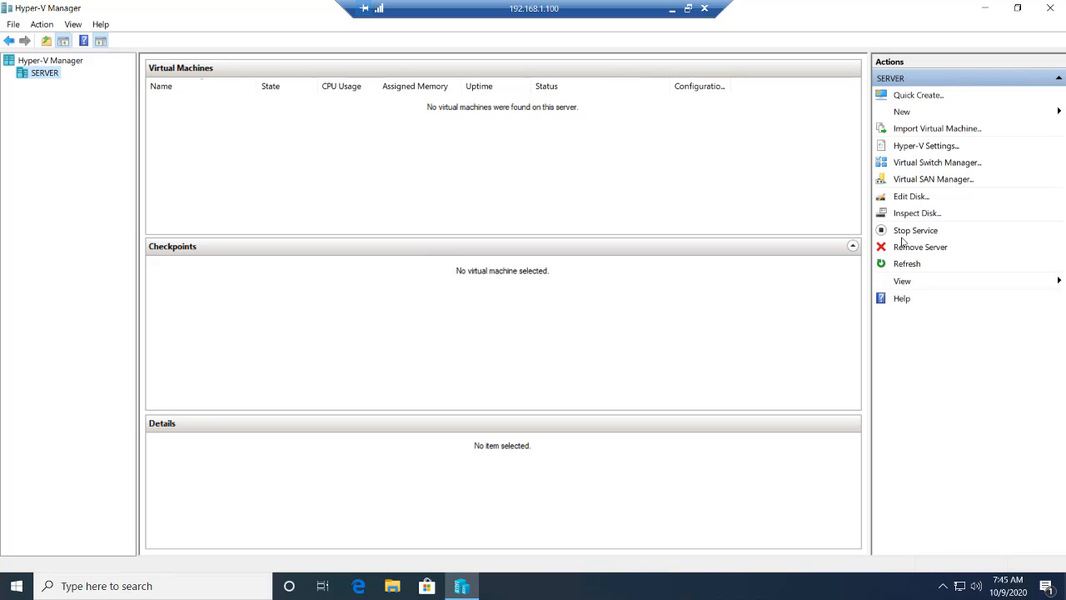
Open the Virtual Switch Manager and compare the descriptions of the External, Internal and Private switch types.
left_click(937, 162)
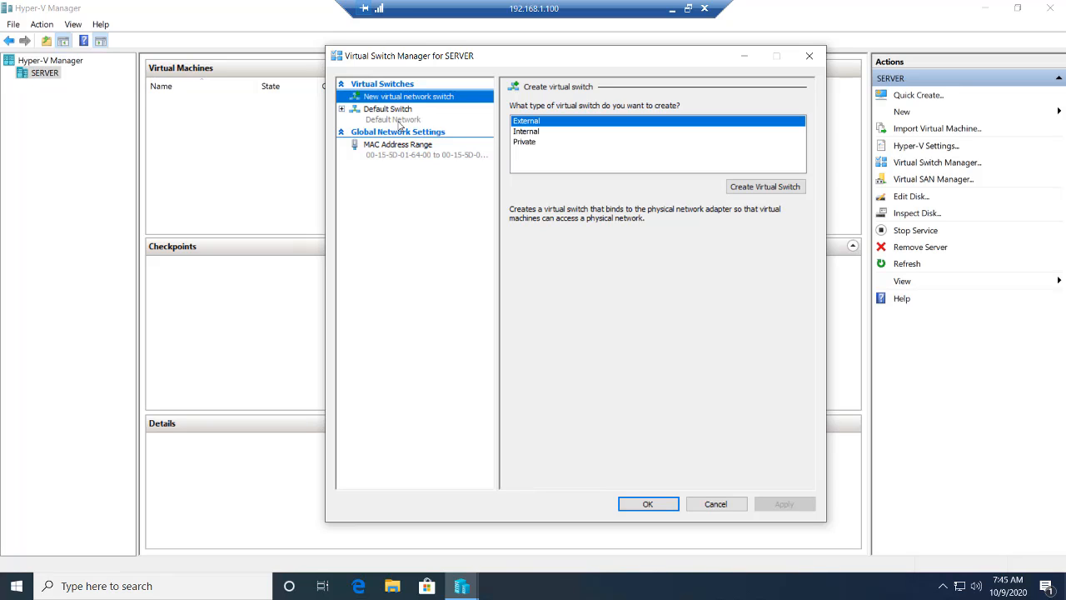
left_click(527, 134)
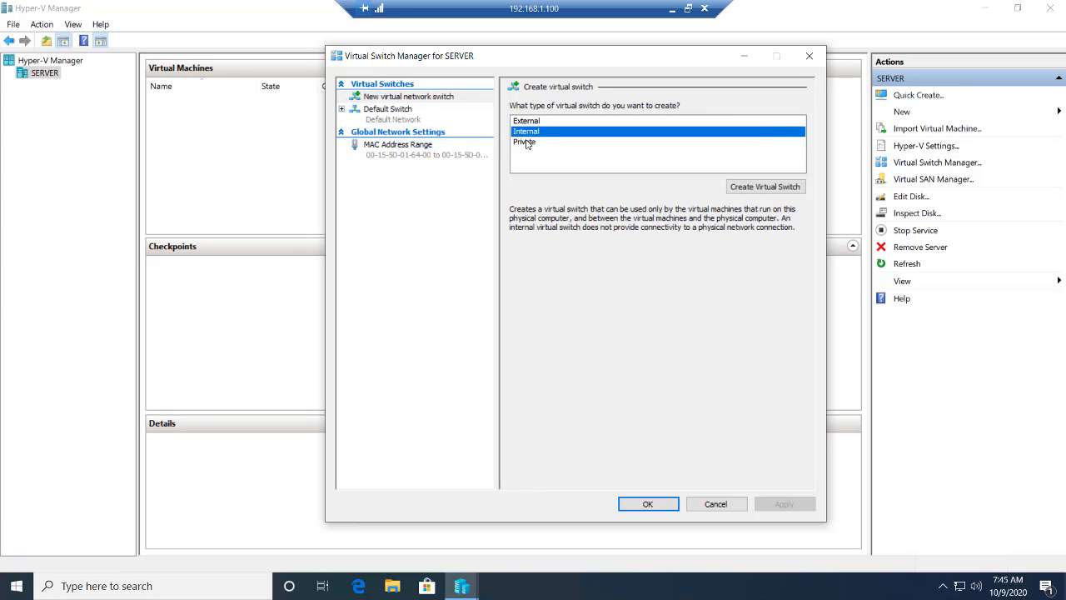
left_click(527, 142)
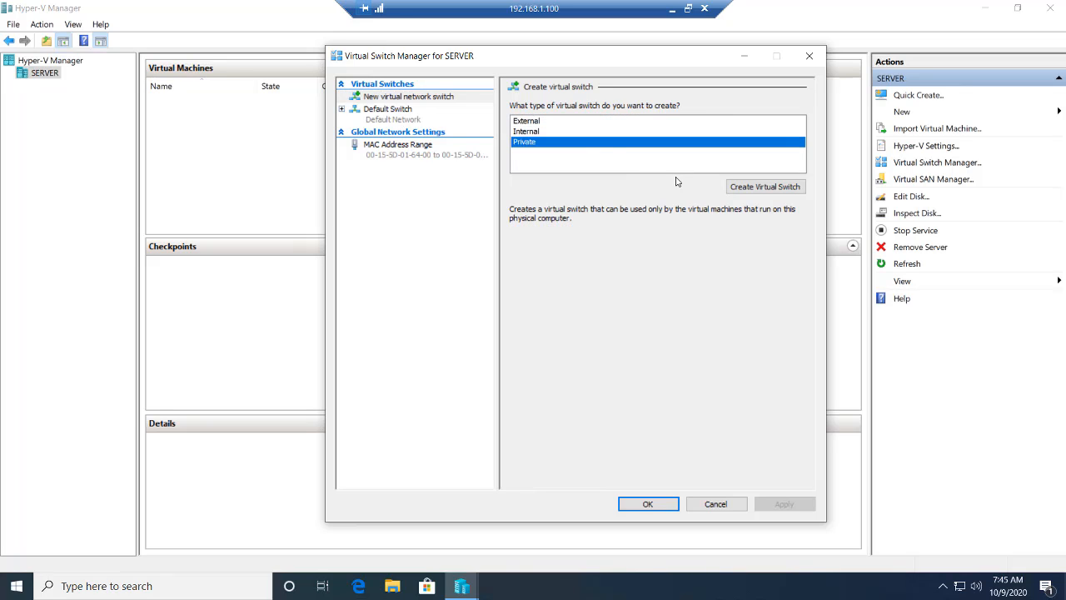
left_click(526, 123)
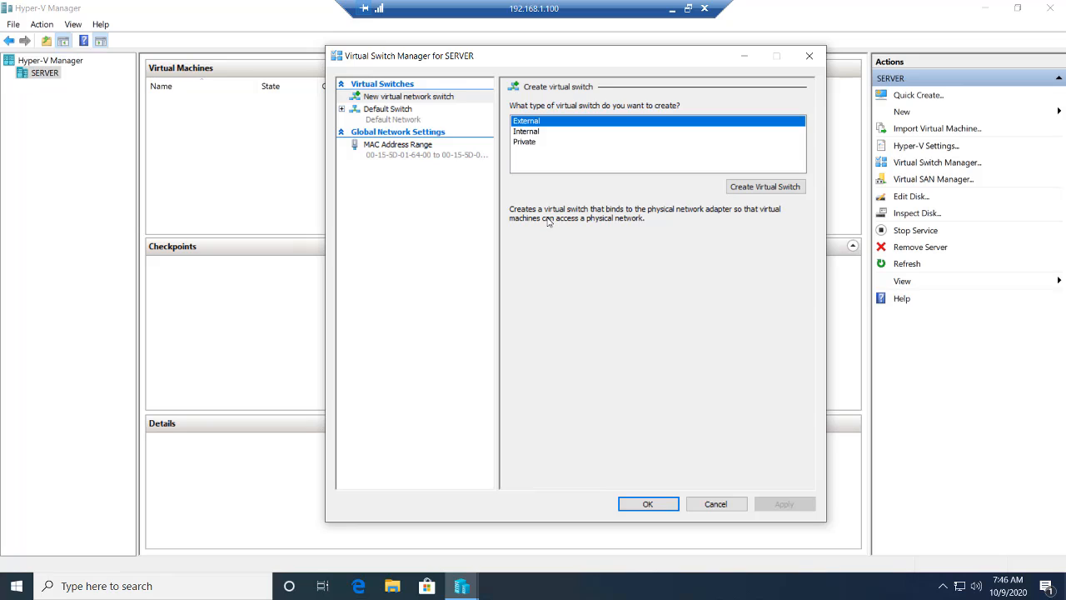
Create an Internal virtual switch named test and apply it.
left_click(543, 133)
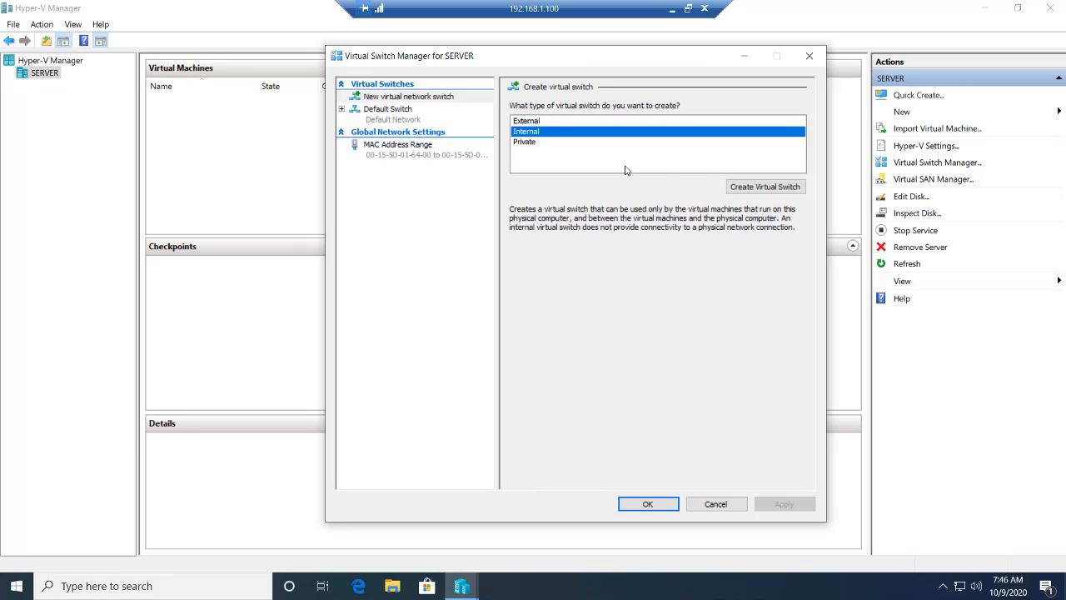
left_click(729, 188)
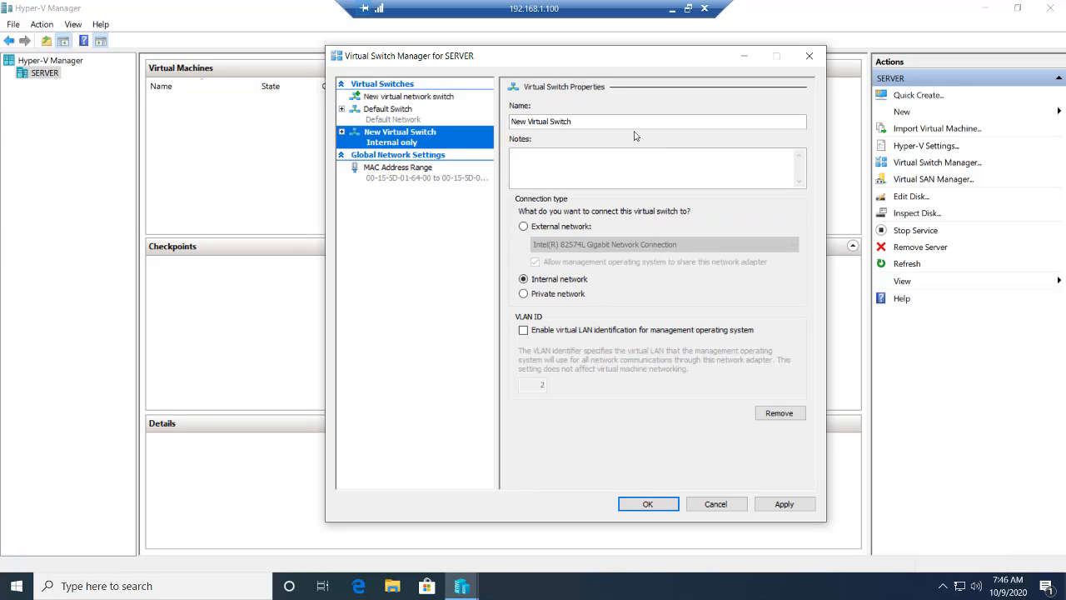
left_click_drag(621, 122, 386, 99)
type("test")
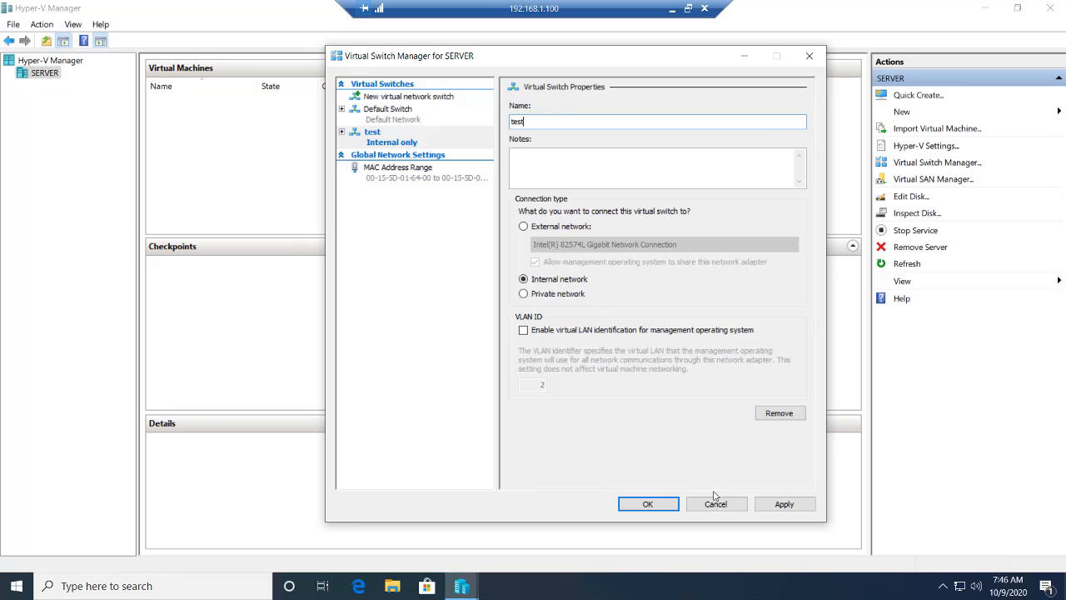
left_click(784, 505)
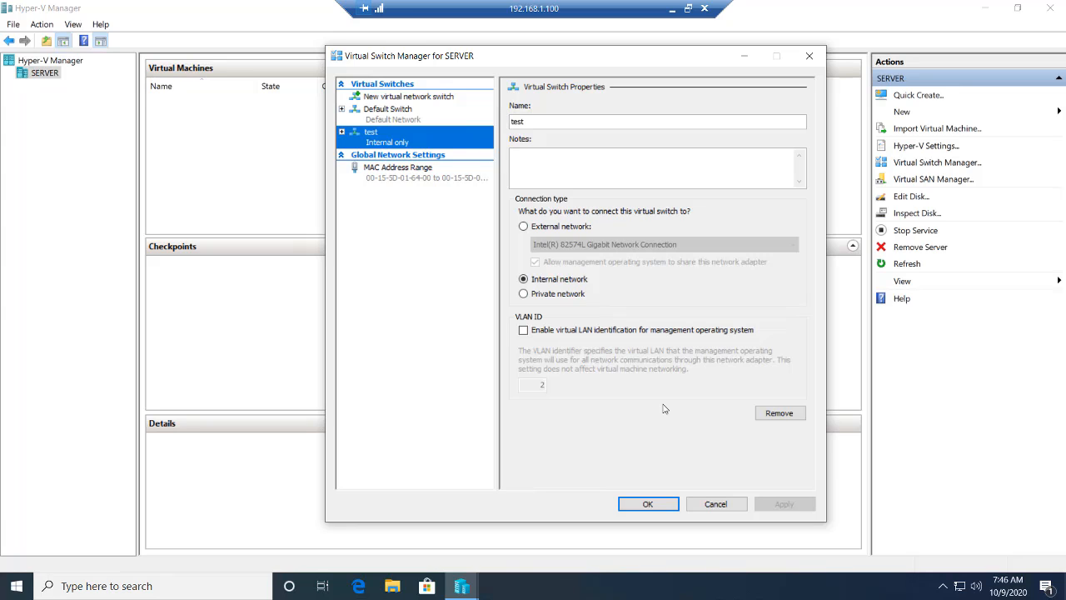
Remove the test virtual switch and apply the removal.
right_click(412, 137)
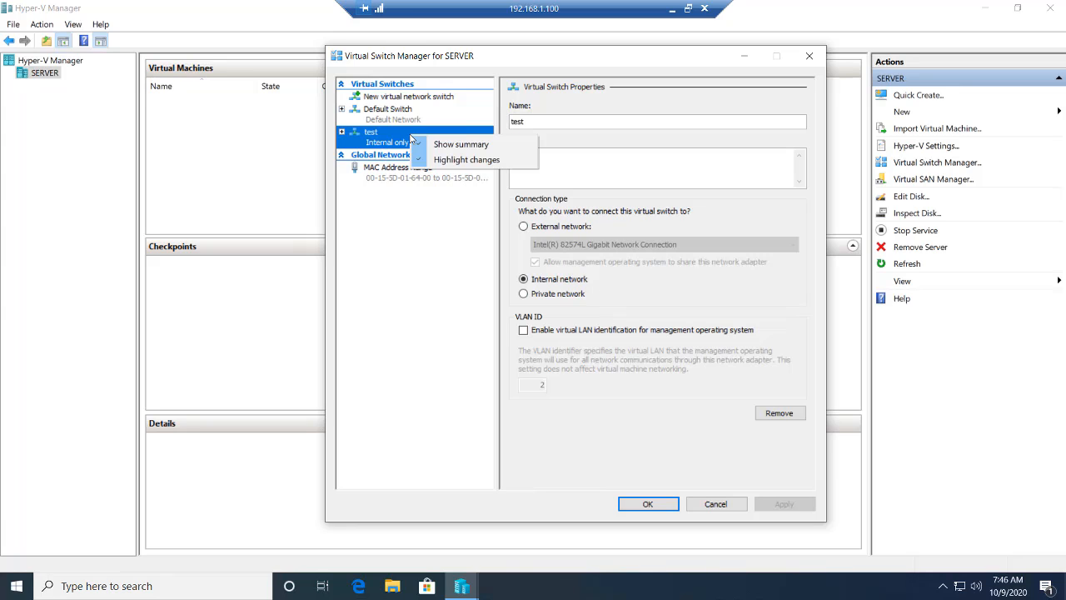
left_click(386, 137)
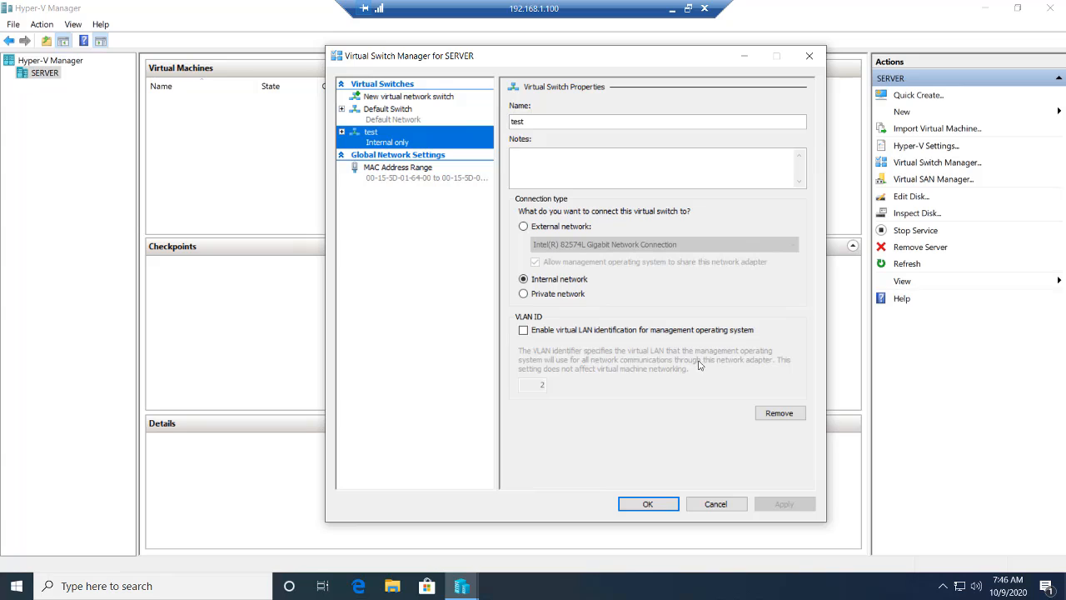
left_click(761, 413)
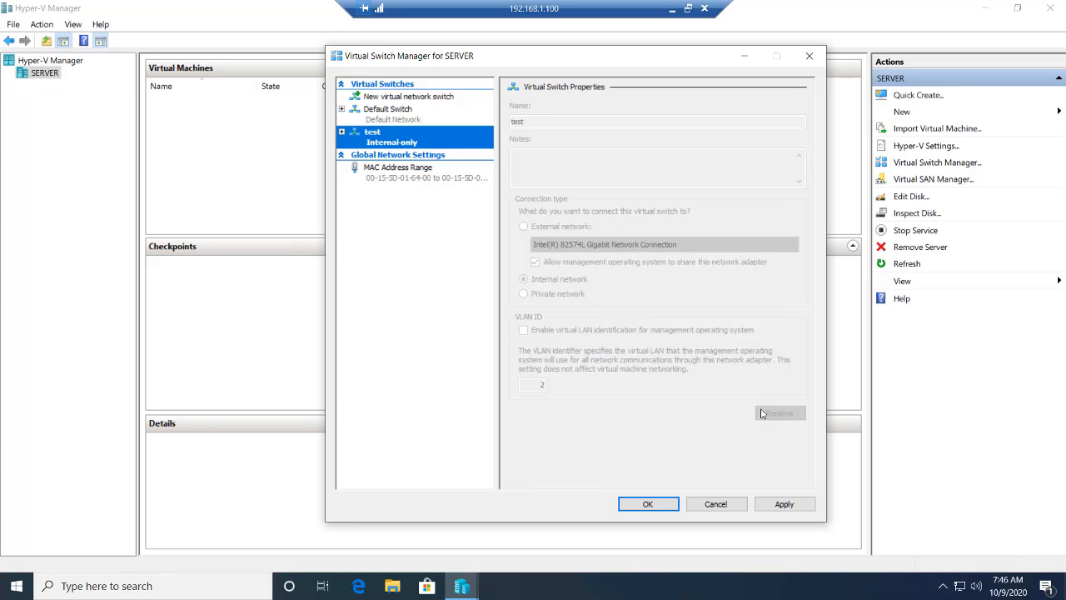
left_click(779, 504)
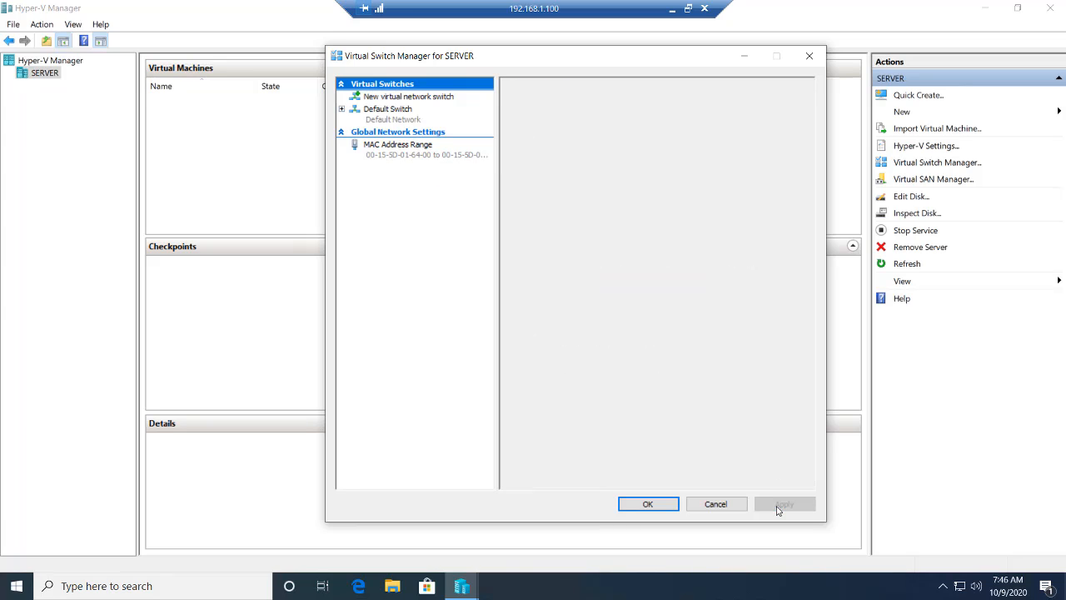